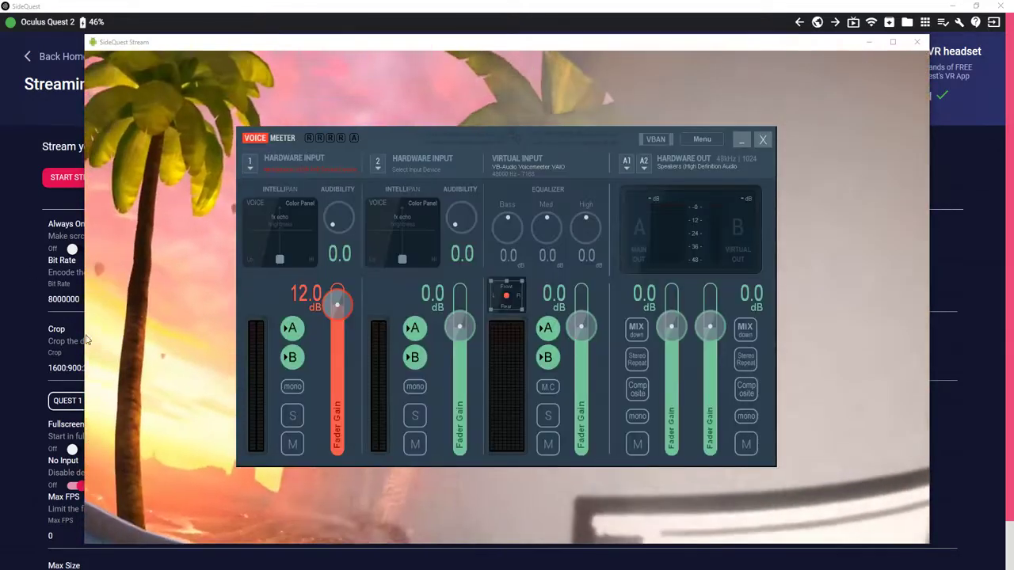
# Select the device to use for hardware input 1 from its dropdown.
pyautogui.click(256, 166)
pyautogui.click(275, 190)
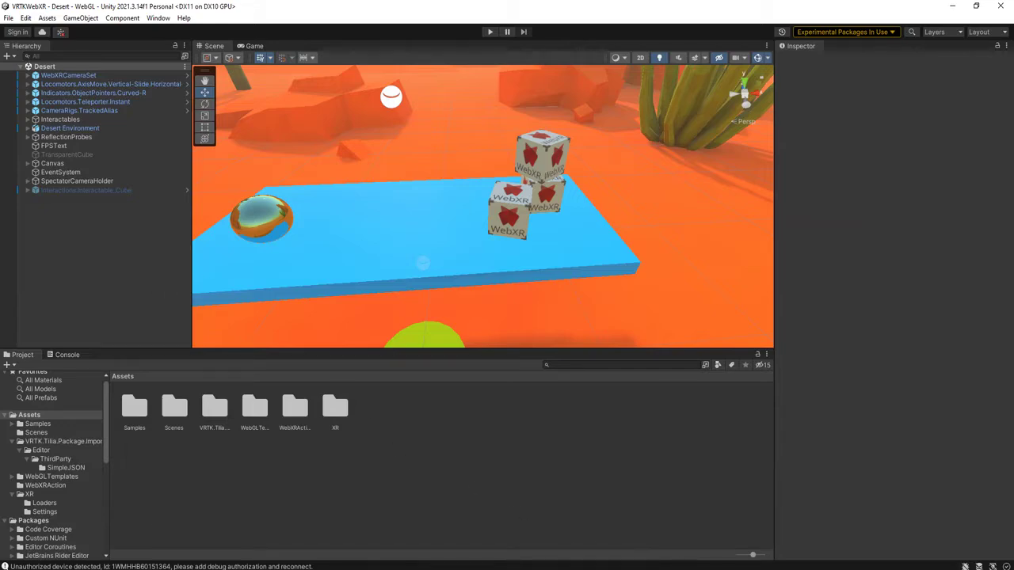
# Bring the headset stream window back to the front with Alt+Tab.
pyautogui.hotkey('alt', 'Tab')
pyautogui.moveTo(218, 567)
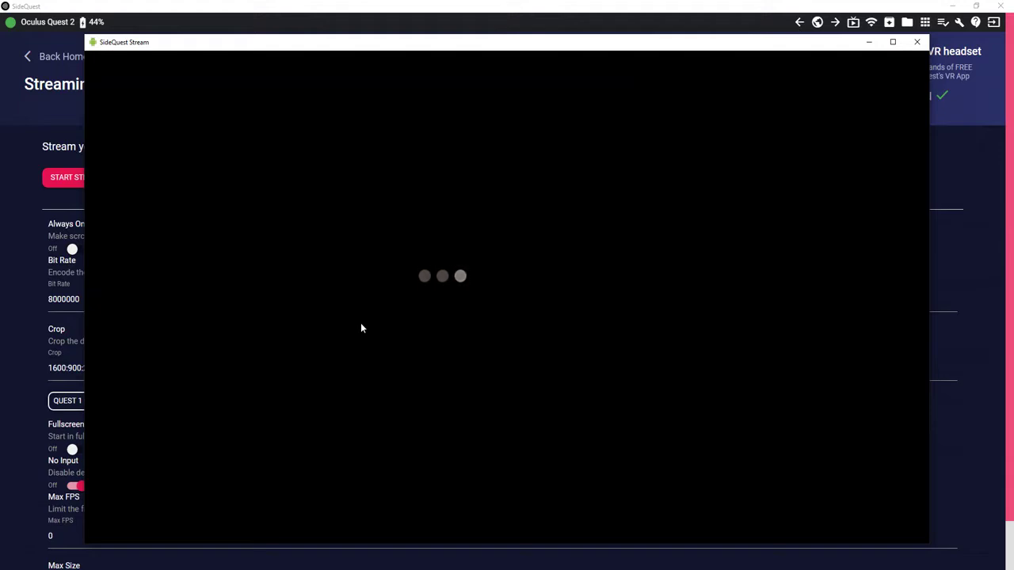
# Close the SideQuest headset stream window and start a new Chrome tab.
pyautogui.click(916, 41)
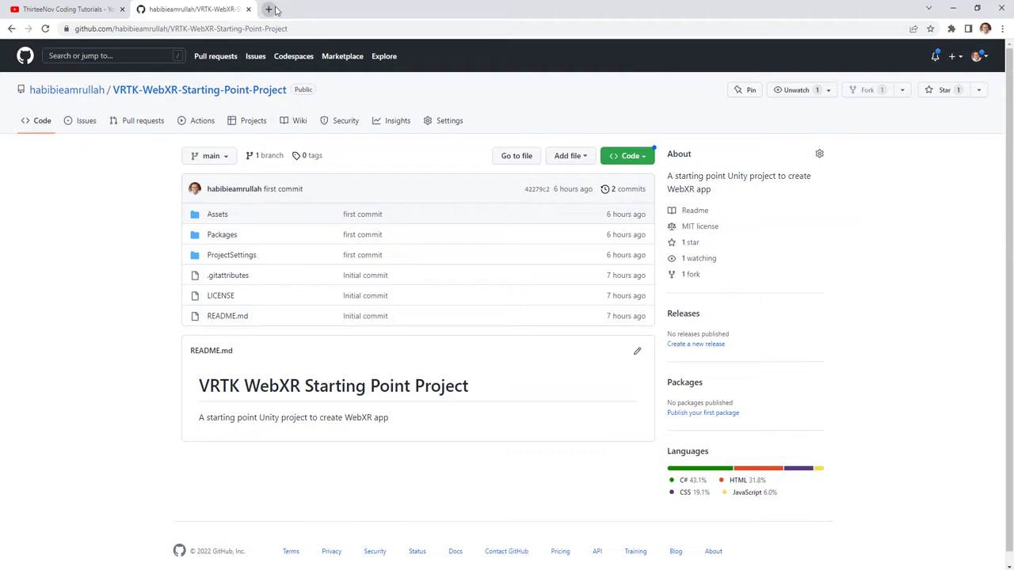
pyautogui.click(273, 8)
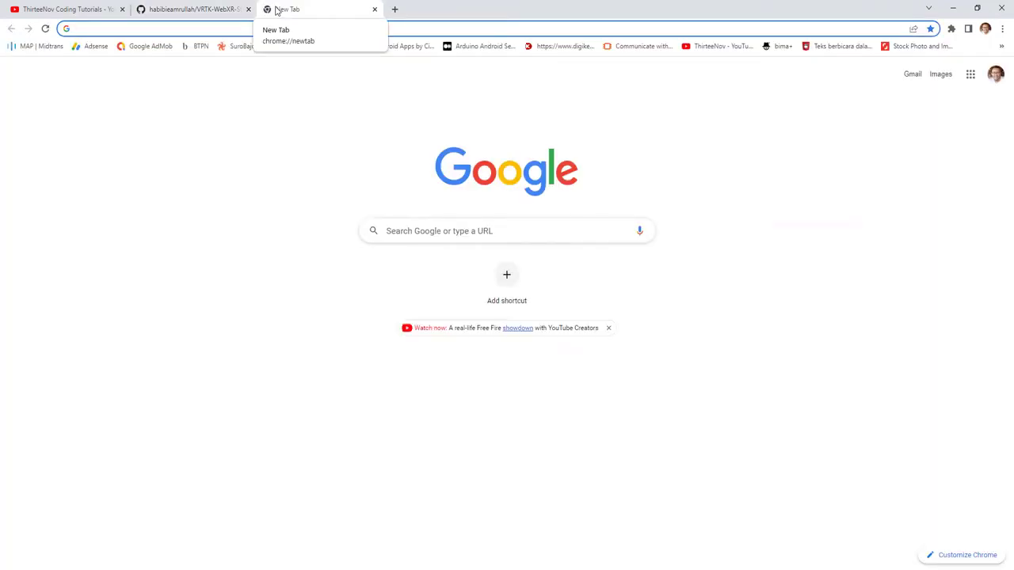
# Load the Unity Asset Store at assetstore.unity.com and focus its asset search.
pyautogui.write('asset')
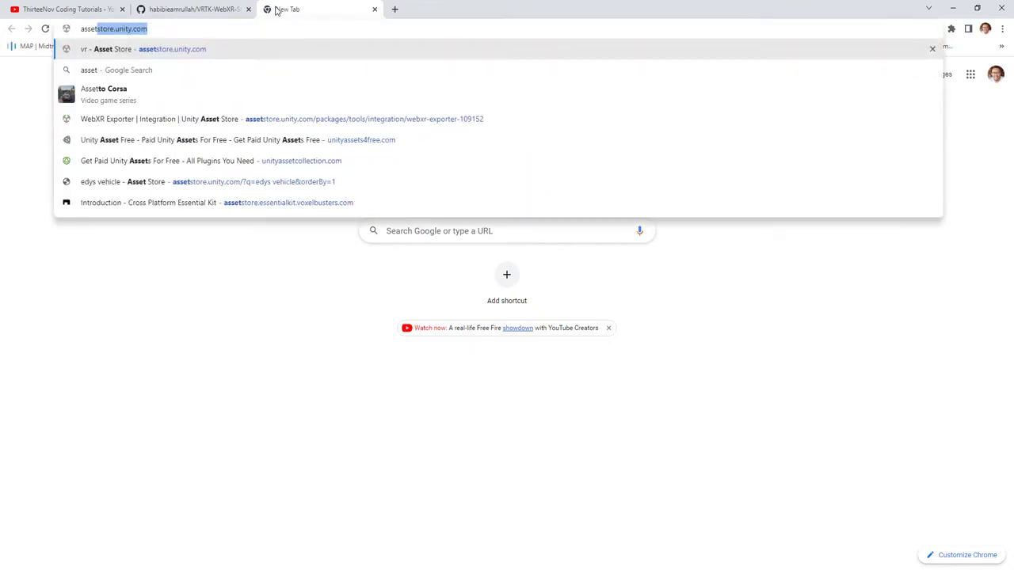
pyautogui.press('Return')
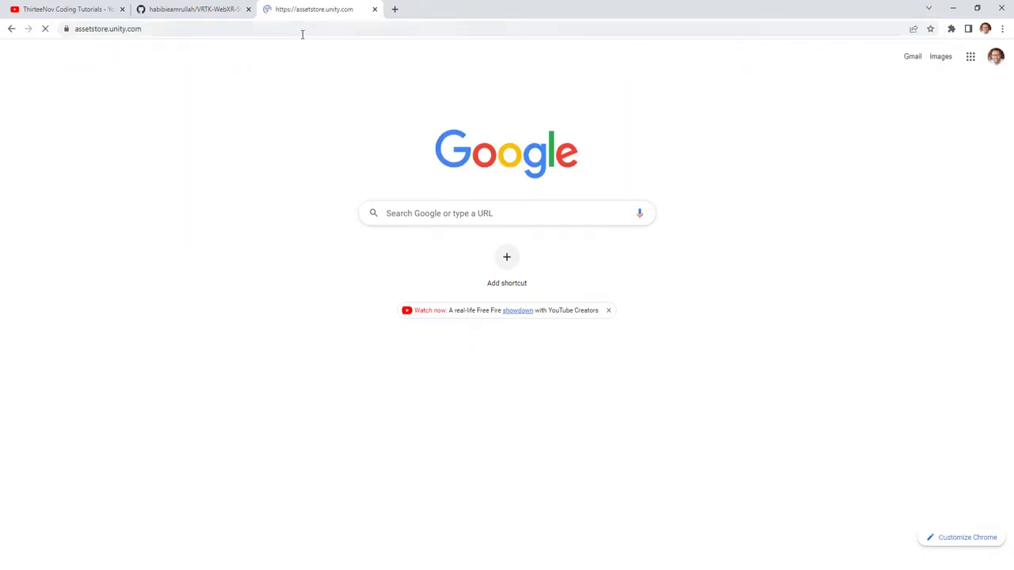
pyautogui.click(367, 73)
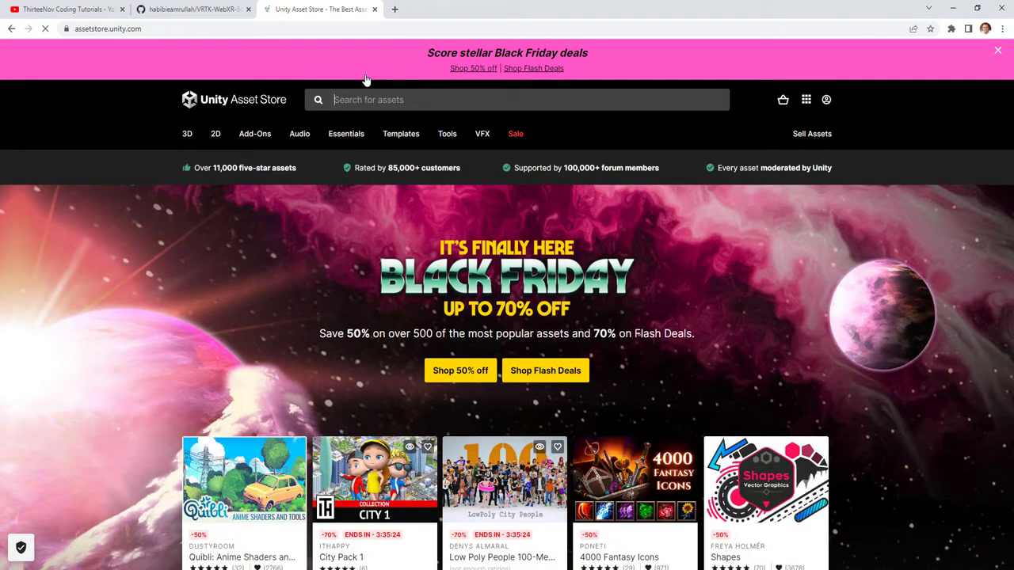
# Search for 'webxr expo' and open the free WebXR Exporter page, hiding suggested videos.
pyautogui.write('web')
pyautogui.press('Return')
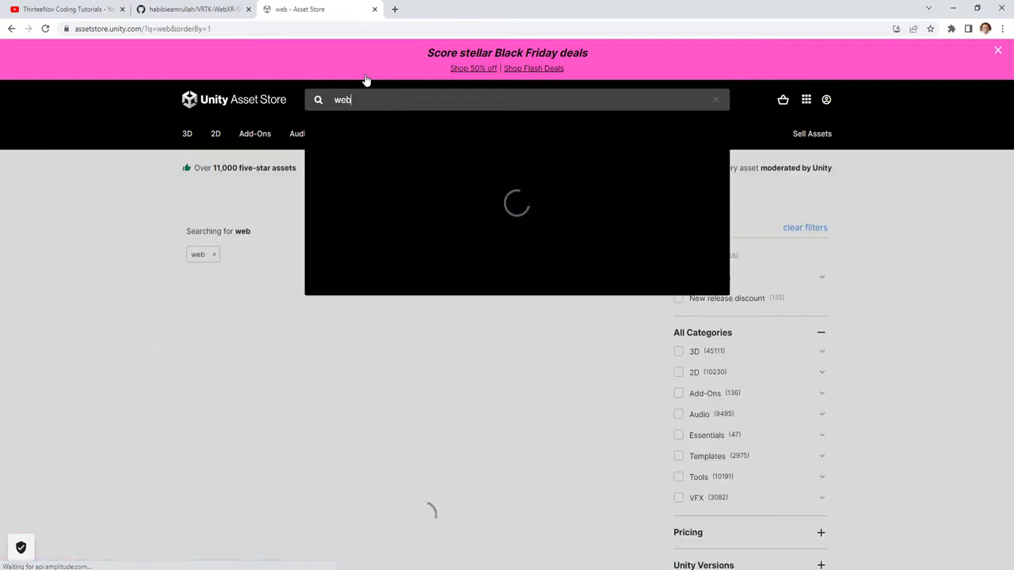
pyautogui.write('xr exporter')
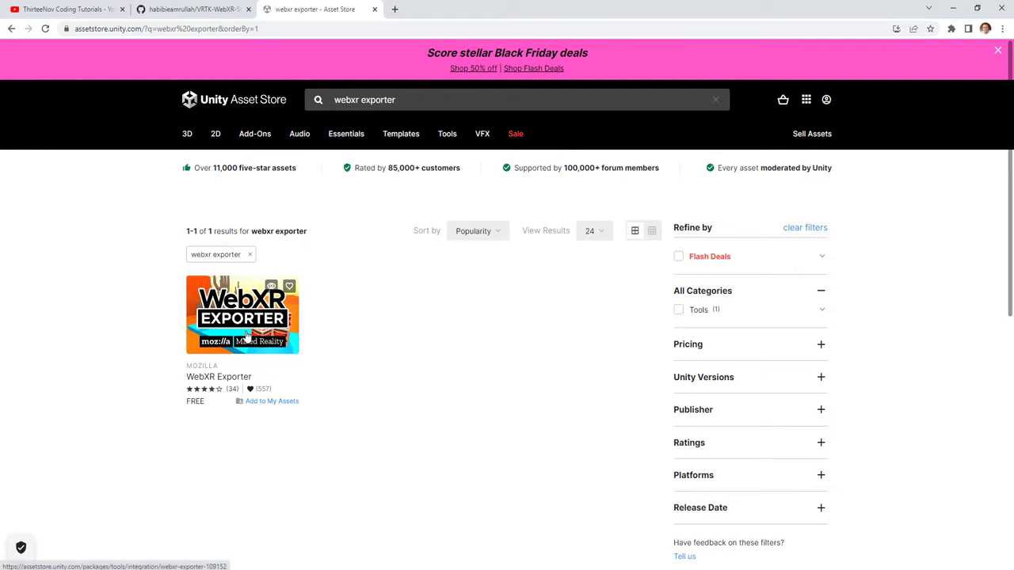
pyautogui.click(296, 339)
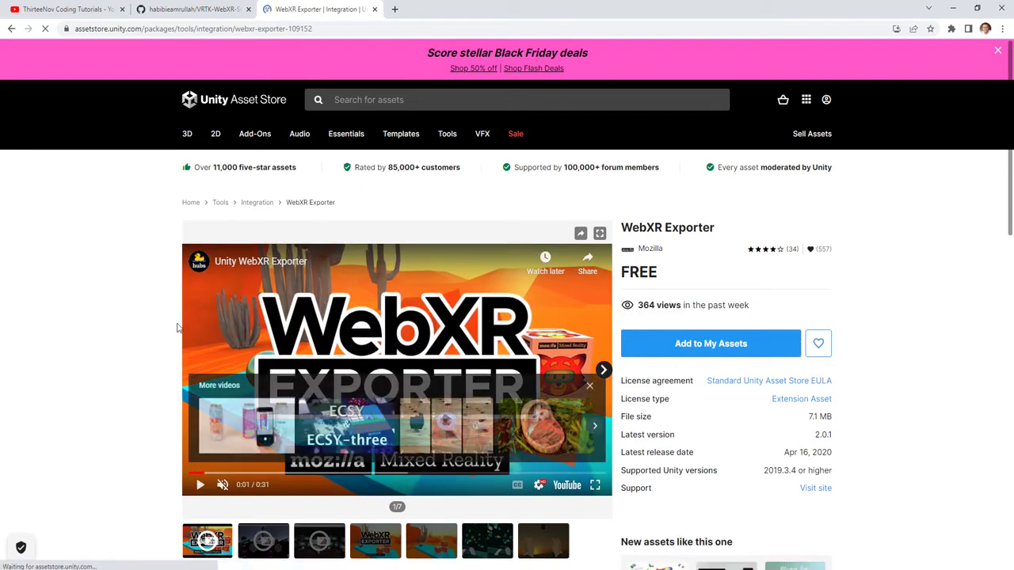
pyautogui.click(590, 387)
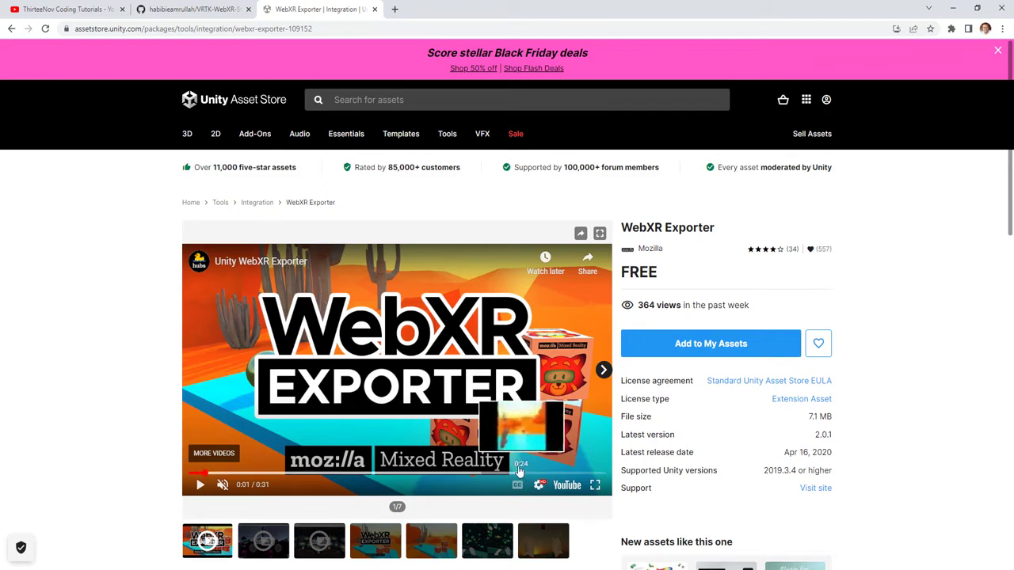
pyautogui.scroll(-3, 475, 468)
pyautogui.scroll(2, 545, 470)
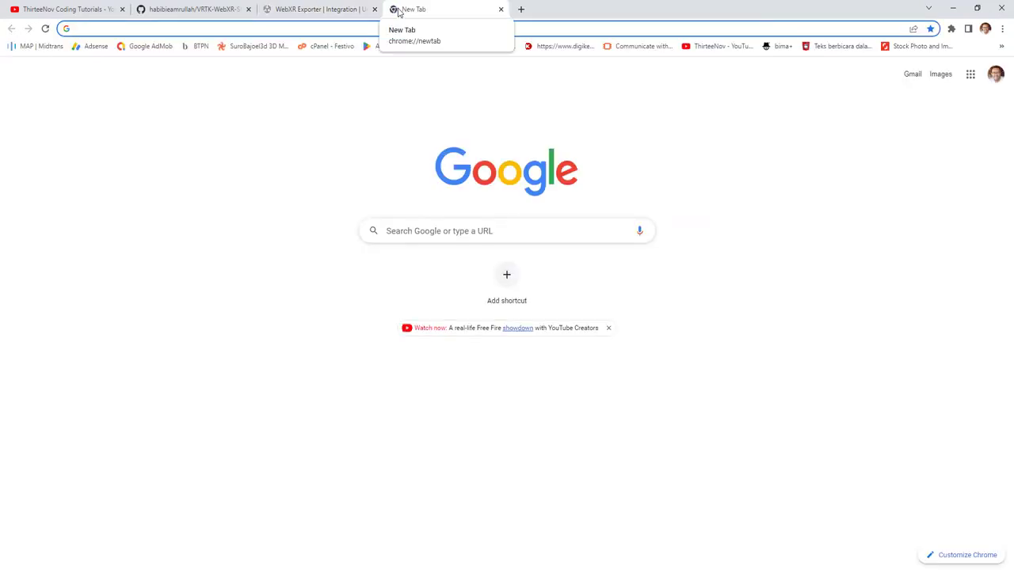
# Replace the address text with 'vrtk' and load the 'Setting up WebXR with VRTK4 in Unity3D' video.
pyautogui.write('brainly')
pyautogui.hotkey('ctrl', 'a')
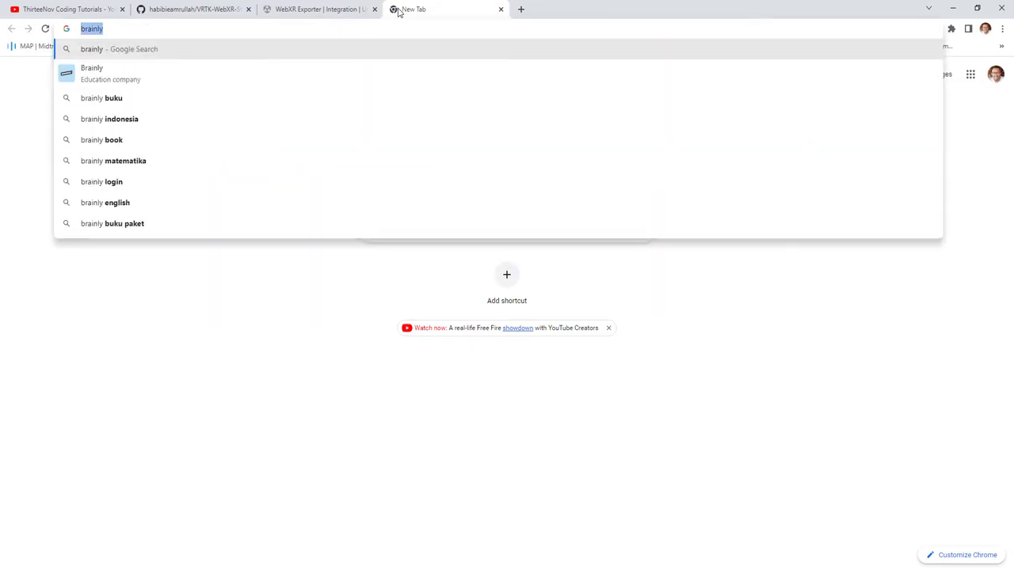
pyautogui.write('iq')
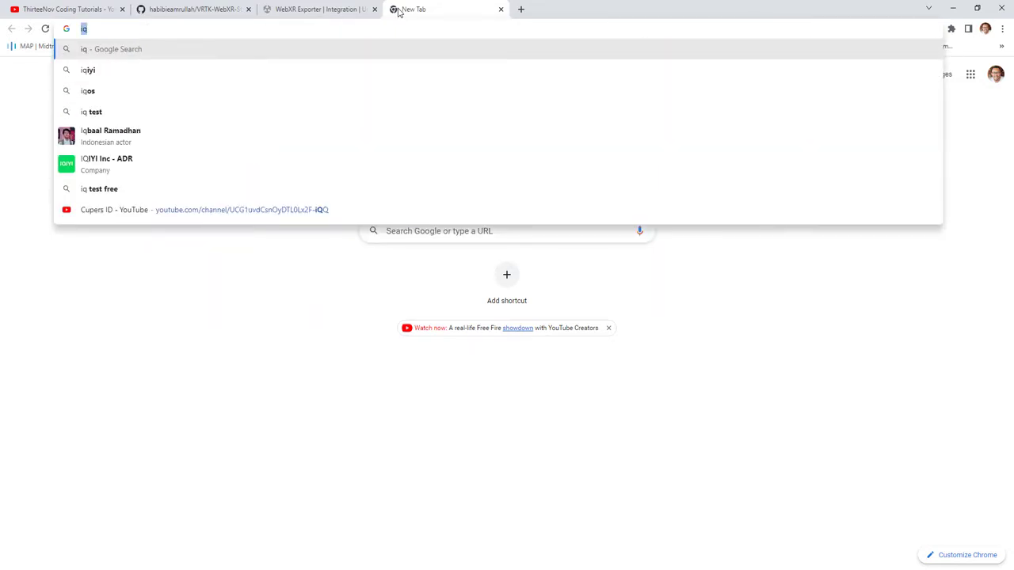
pyautogui.press('BackSpace')
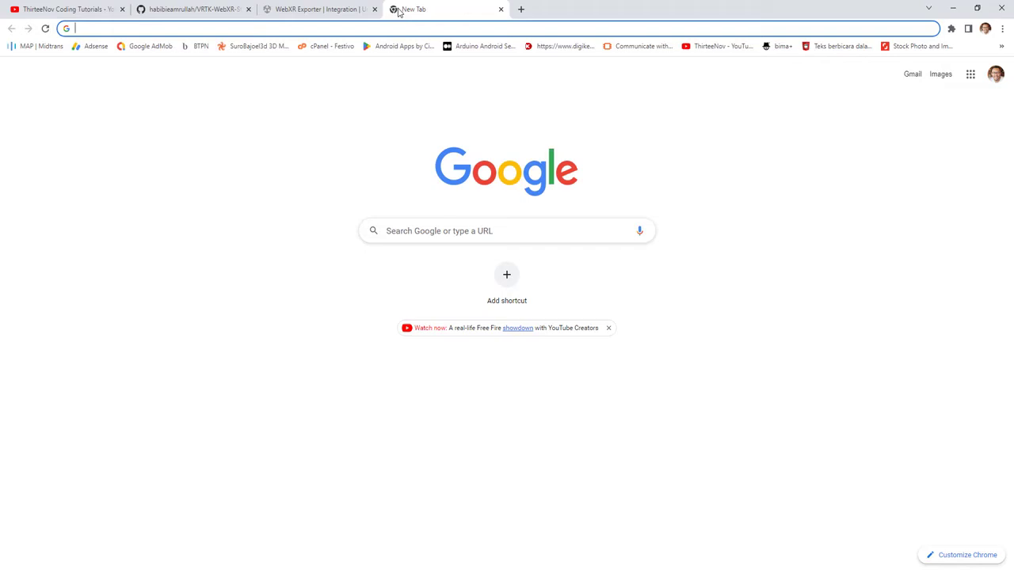
pyautogui.write('vrtk')
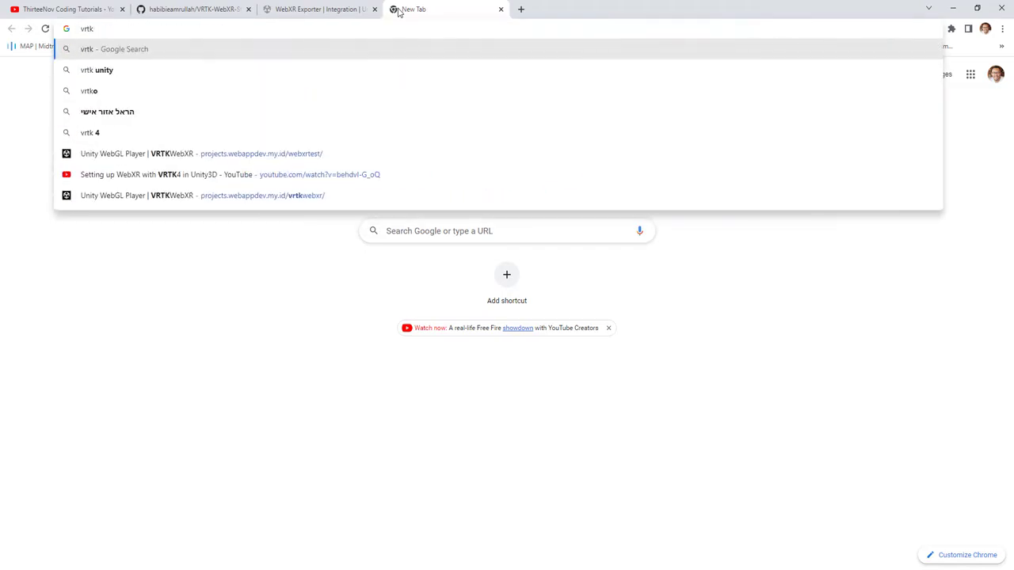
pyautogui.press('Down')
pyautogui.press('Down')
pyautogui.press('Down')
pyautogui.press('Down')
pyautogui.press('Down')
pyautogui.press('Down')
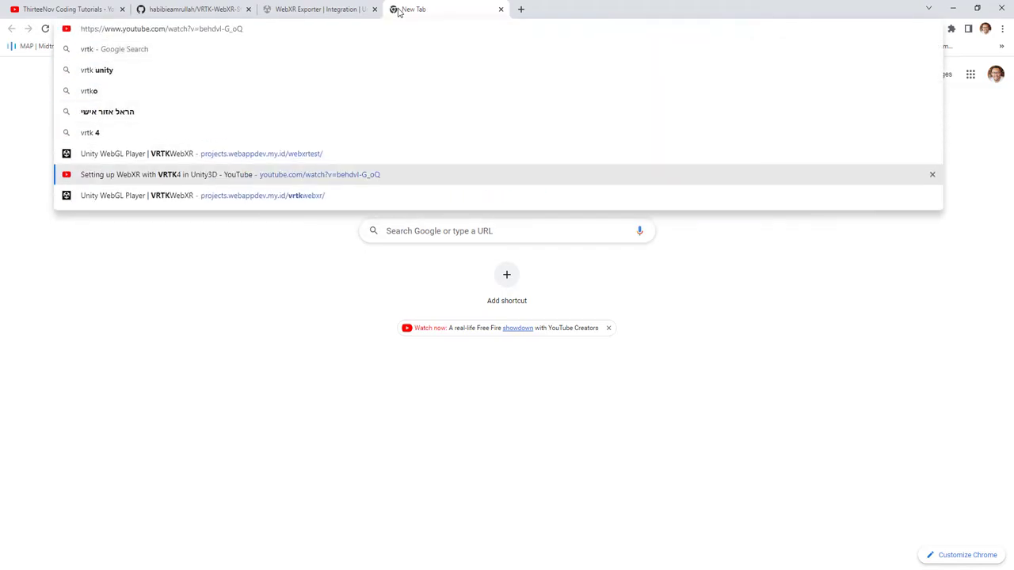
pyautogui.press('Return')
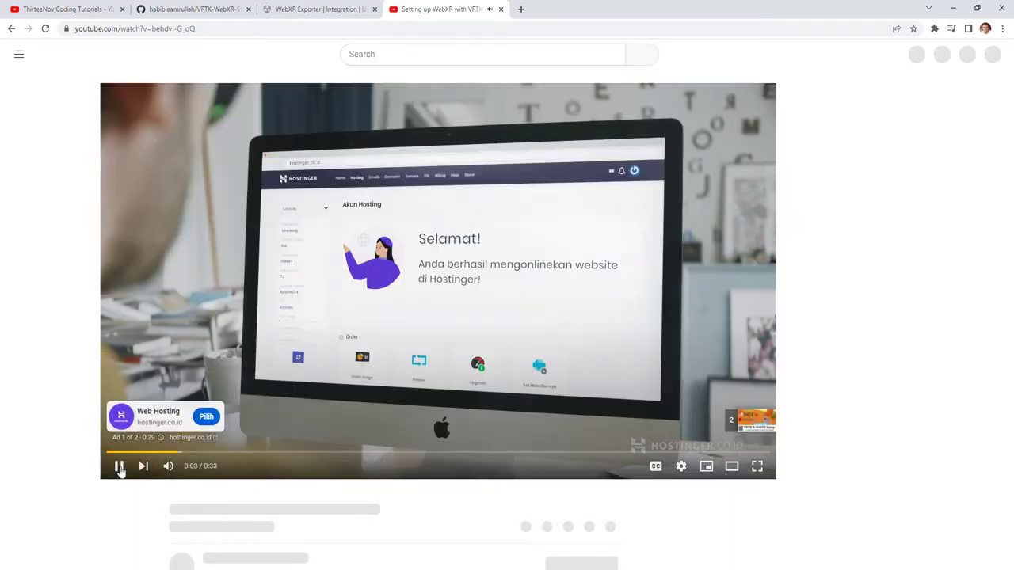
# Pause the ad playing before the VRTK4 WebXR video.
pyautogui.click(120, 468)
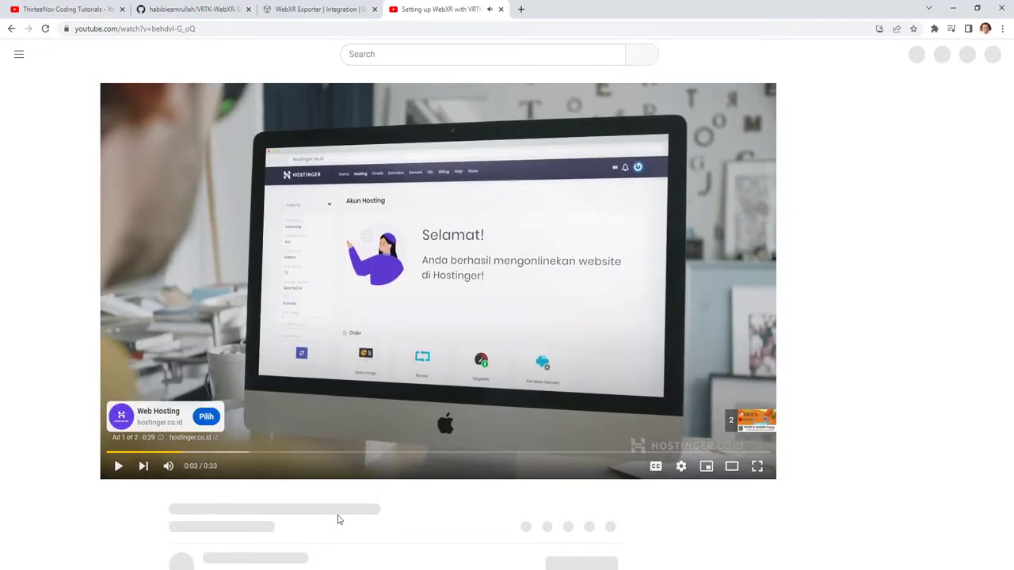
pyautogui.click(262, 294)
pyautogui.click(269, 367)
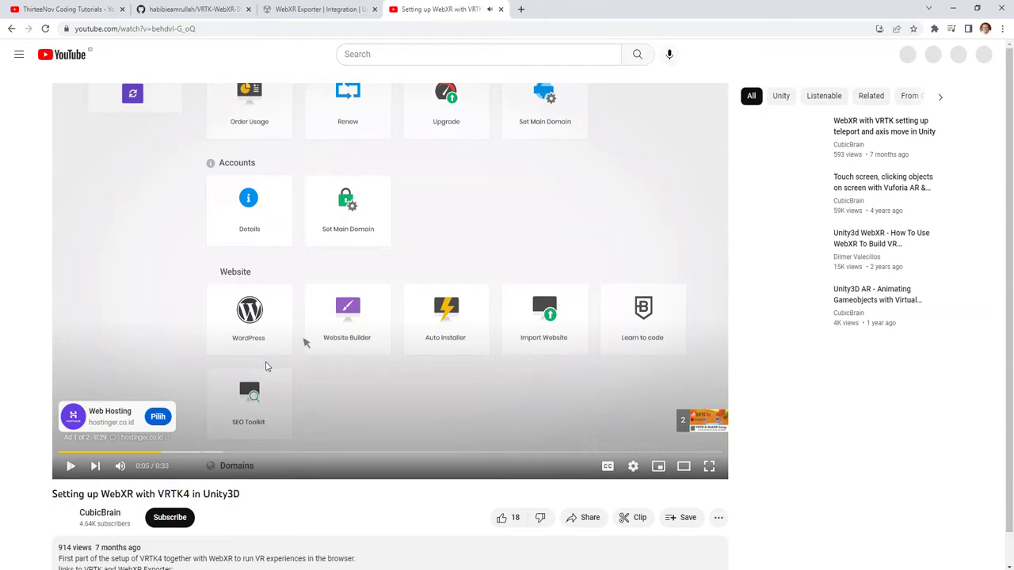
pyautogui.scroll(-2, 340, 503)
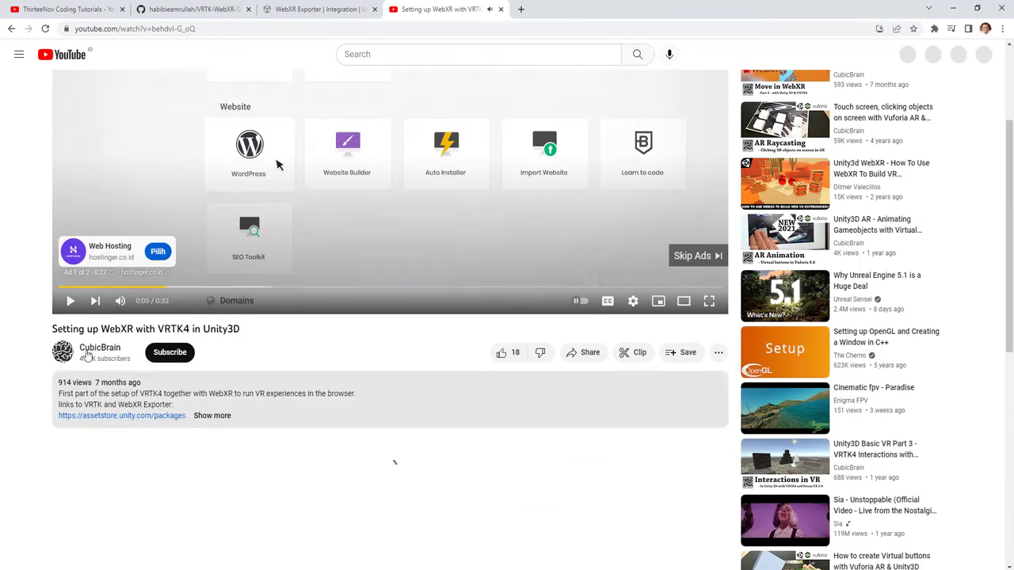
# Open the CubicBrain channel's Videos list and preview its VRTK and WebXR tutorials.
pyautogui.click(101, 350)
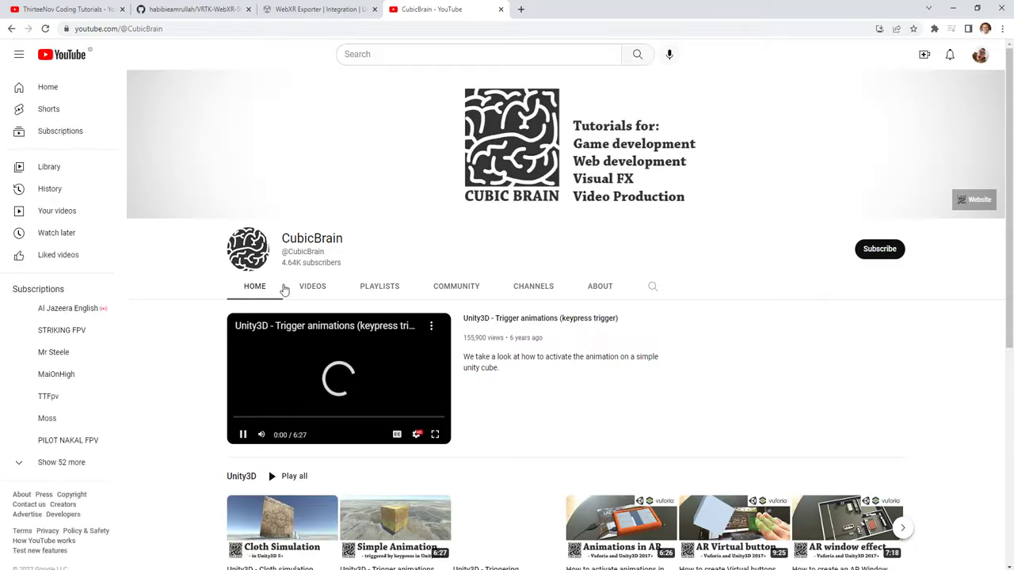
pyautogui.click(313, 286)
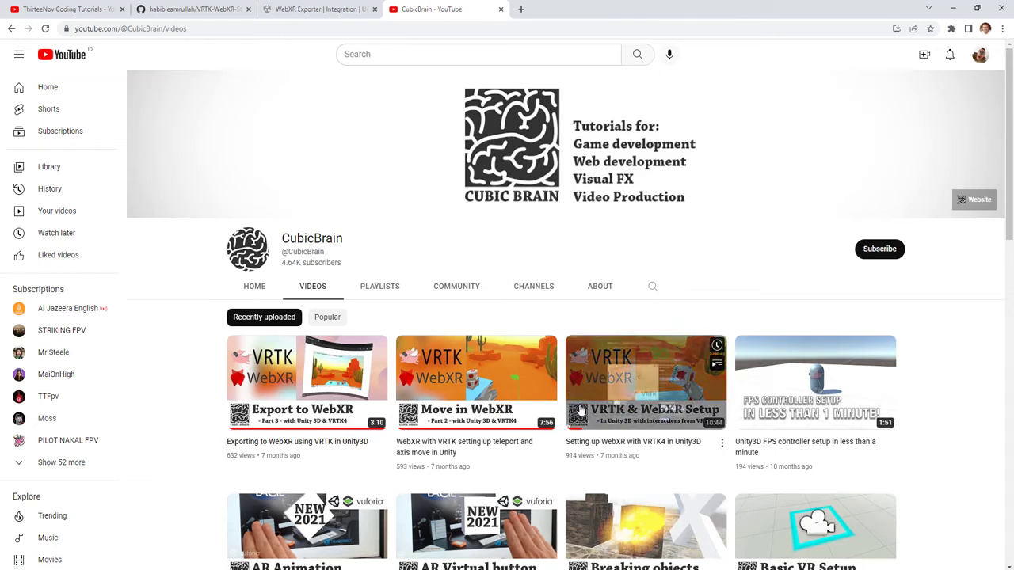
pyautogui.moveTo(618, 385)
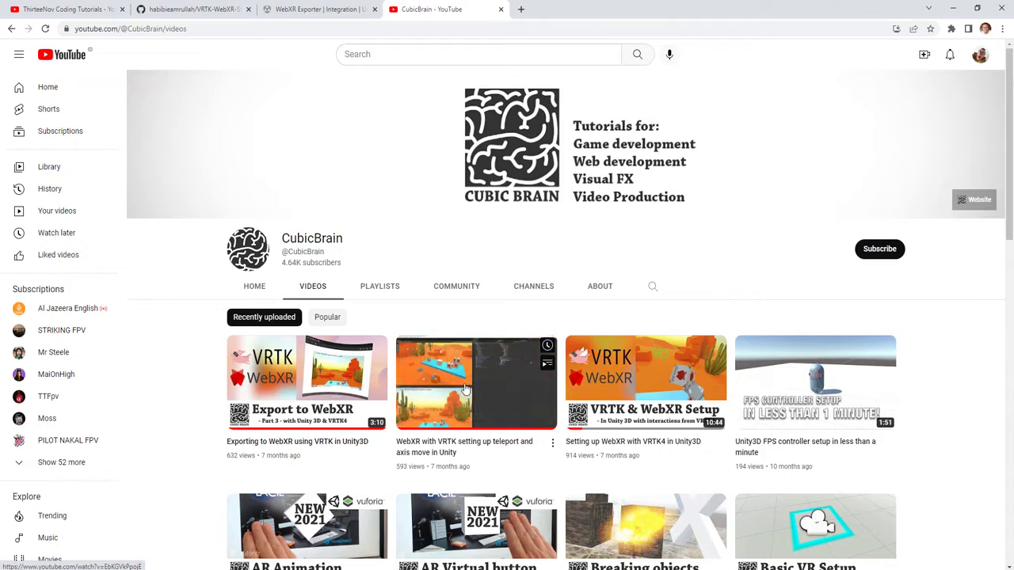
pyautogui.moveTo(299, 388)
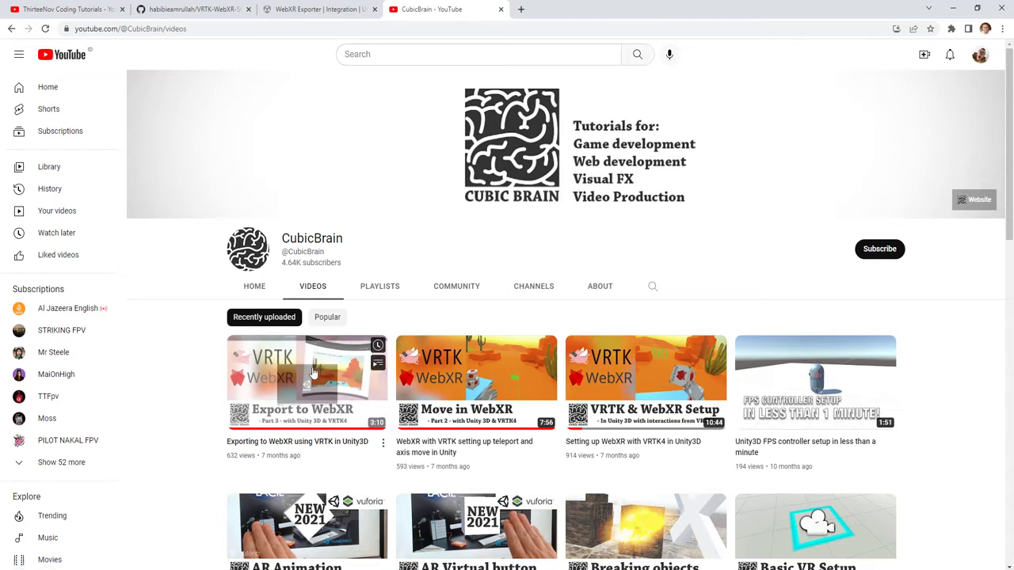
pyautogui.moveTo(363, 367)
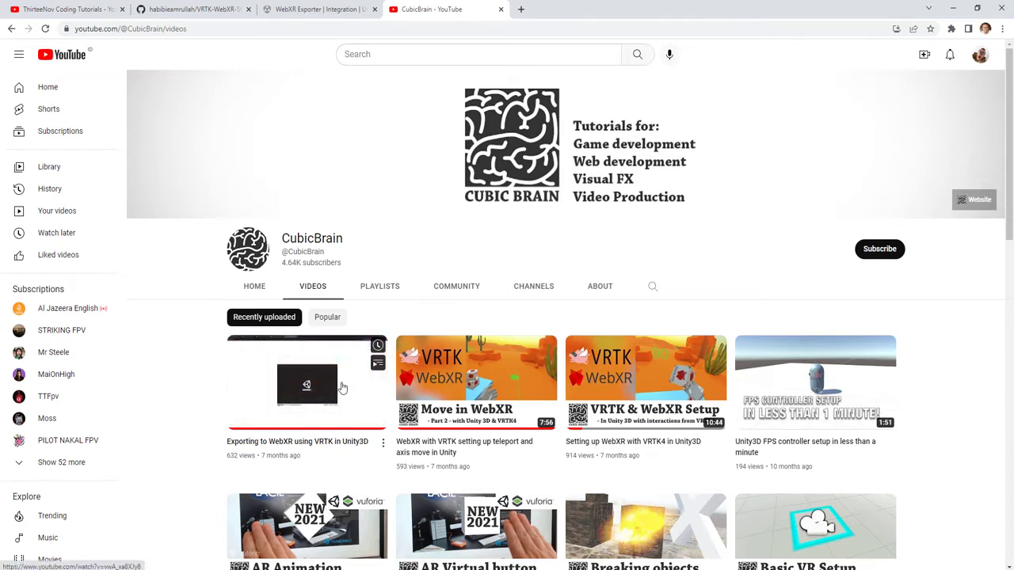
pyautogui.moveTo(587, 400)
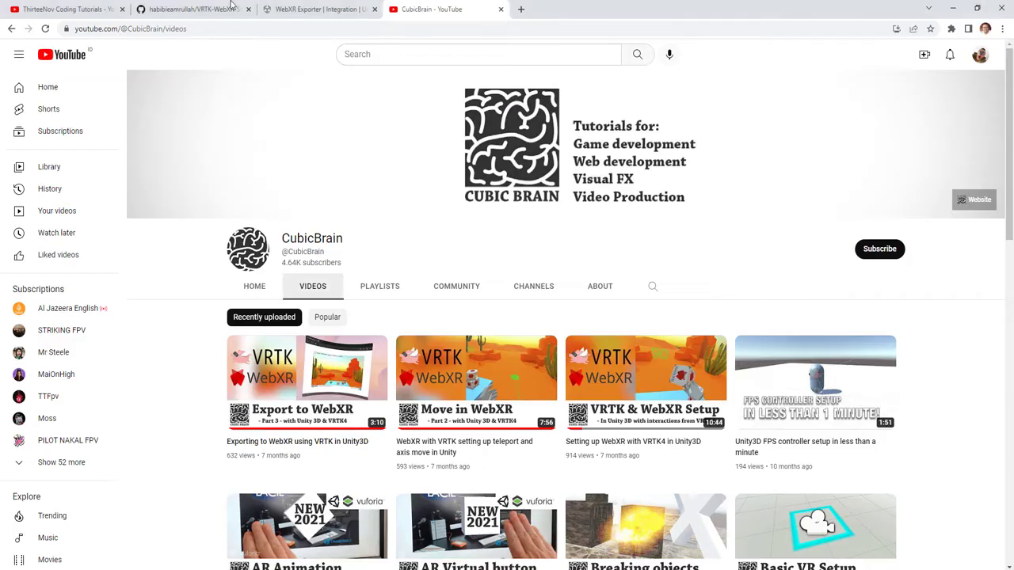
# Return to the VRTK-WebXR-Starting-Point-Project tab and select its full repository URL.
pyautogui.click(231, 4)
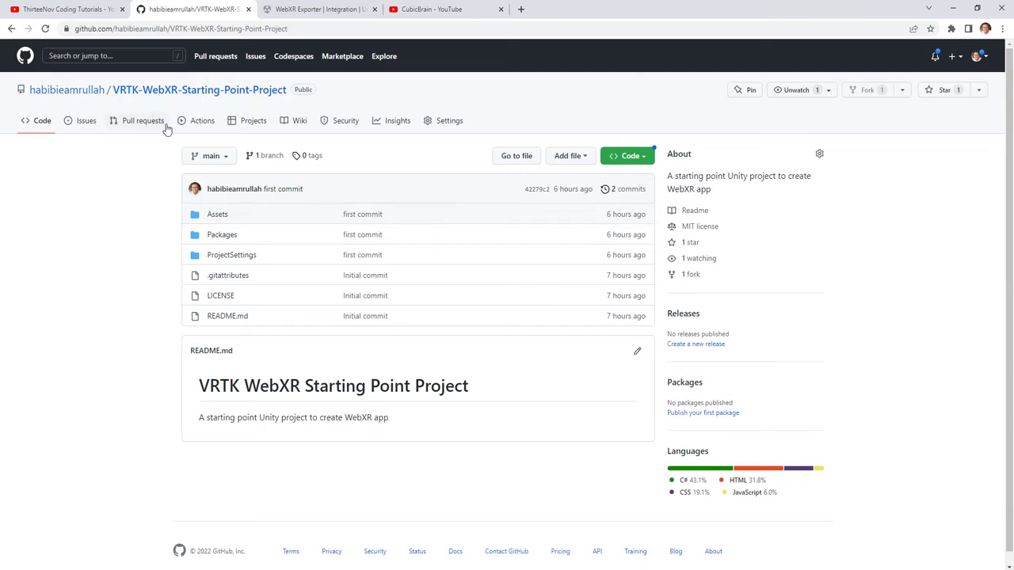
pyautogui.moveTo(293, 101); pyautogui.dragTo(190, 127)
pyautogui.click(135, 147)
pyautogui.moveTo(112, 92); pyautogui.dragTo(252, 94)
pyautogui.click(116, 222)
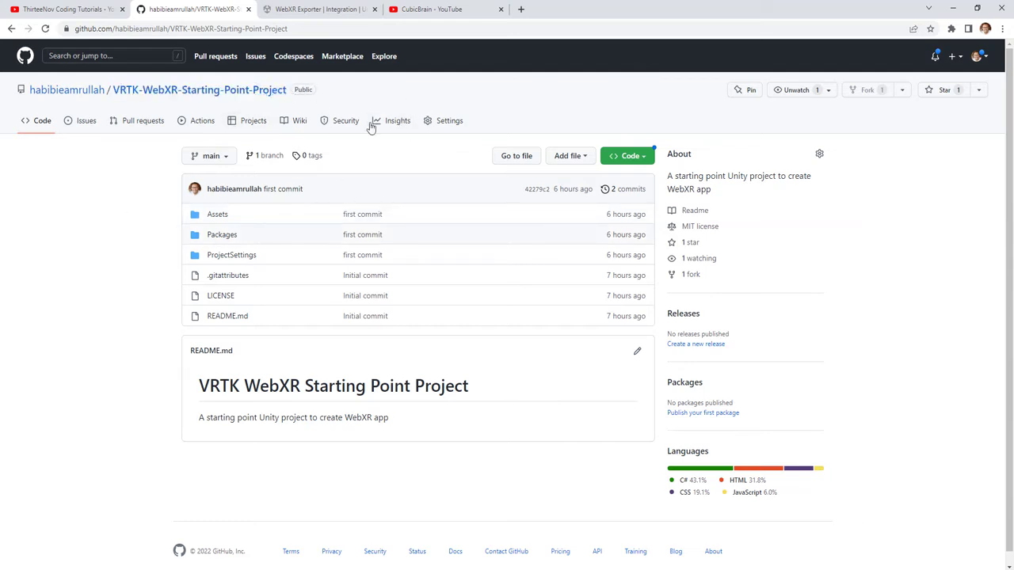
pyautogui.click(242, 31)
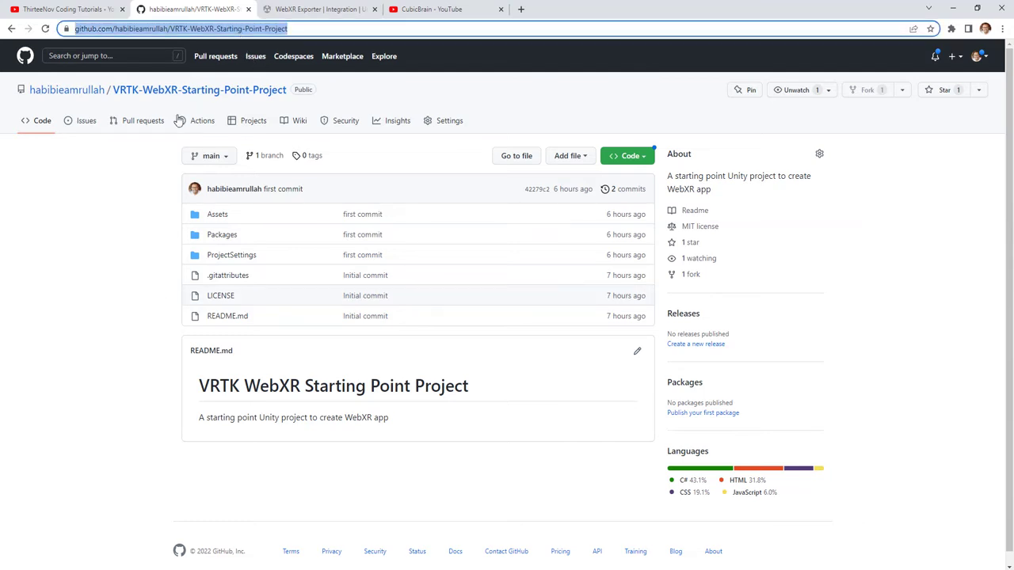
# Compare the WebXR Exporter asset page with the CubicBrain videos, then clear its address.
pyautogui.click(320, 9)
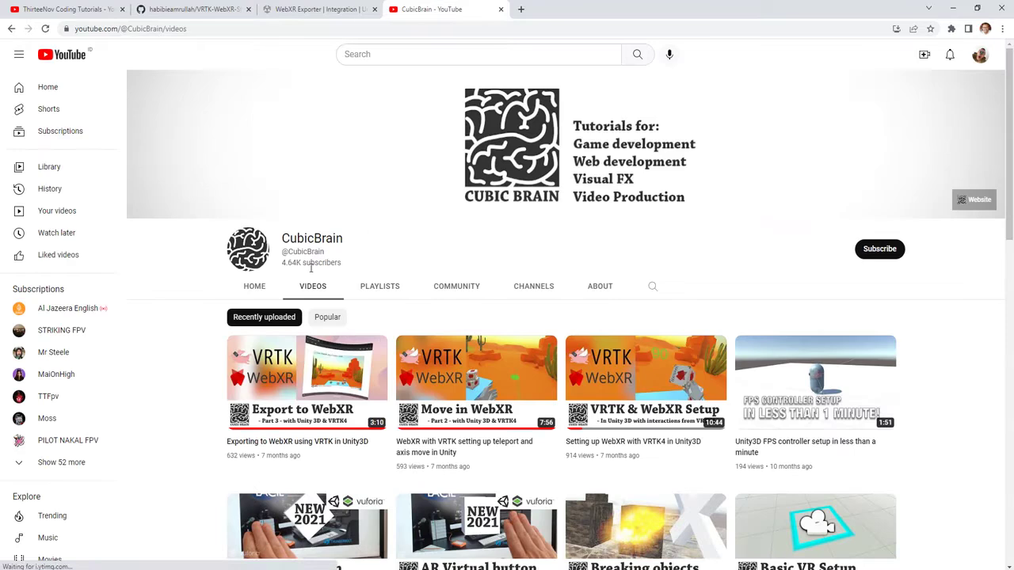
pyautogui.click(434, 9)
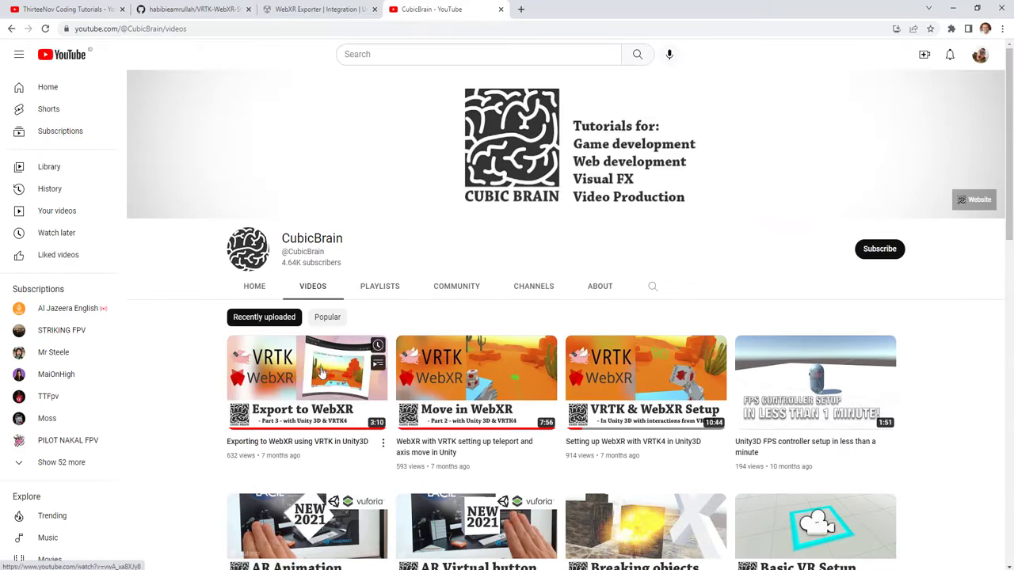
pyautogui.click(340, 8)
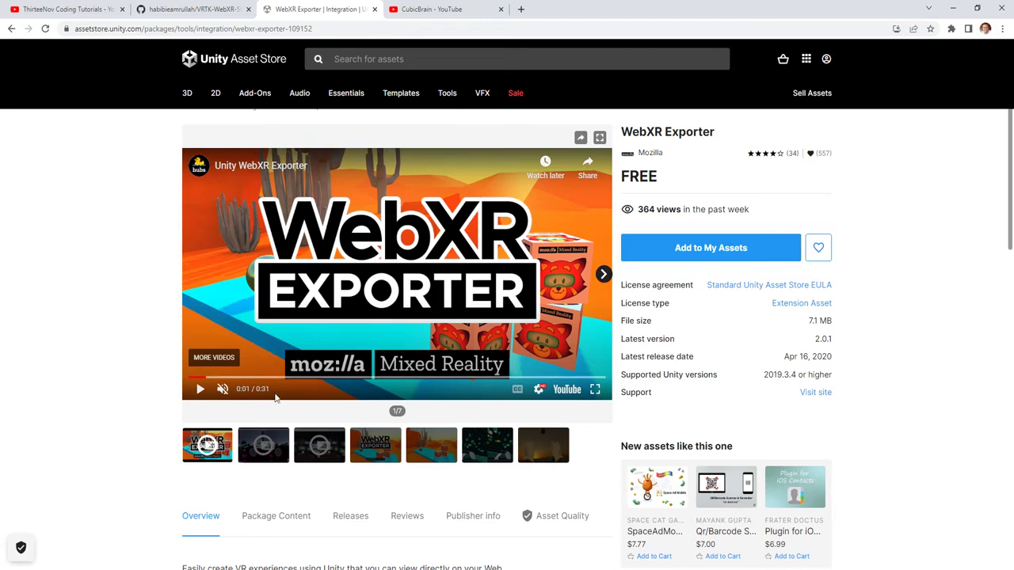
pyautogui.scroll(-3, 380, 439)
pyautogui.scroll(5, 423, 453)
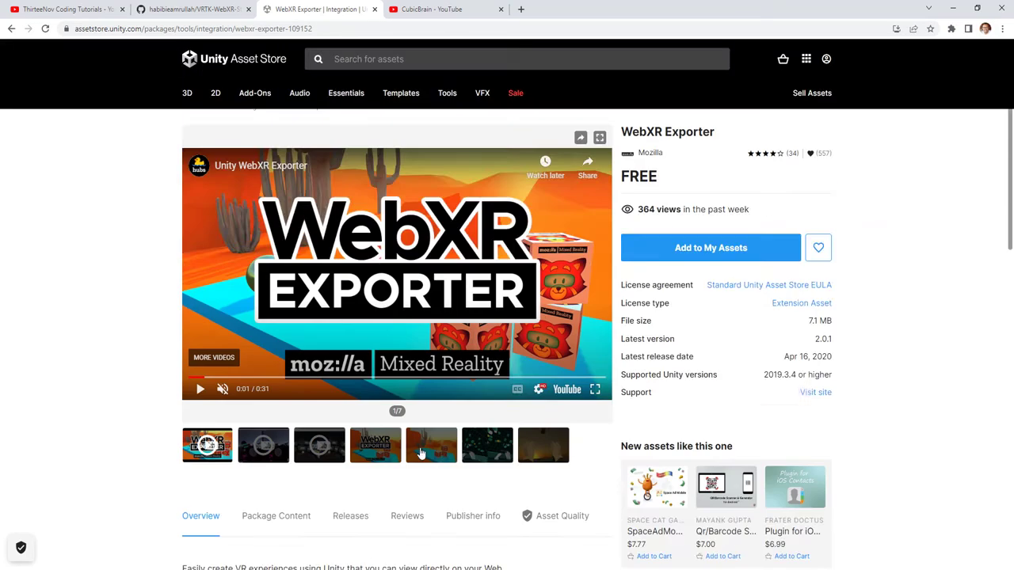
pyautogui.hotkey('ctrl', 'Tab')
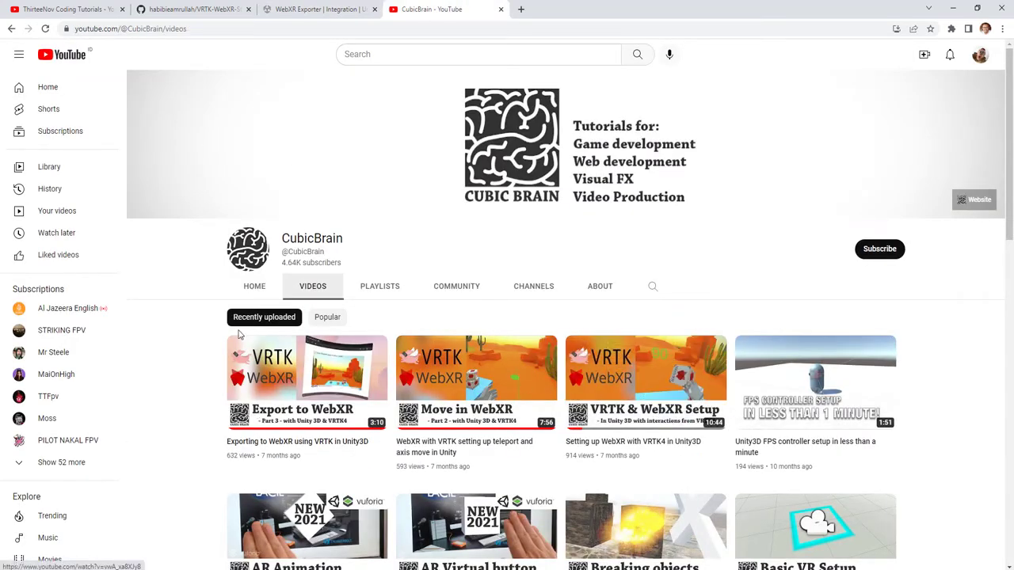
pyautogui.click(313, 8)
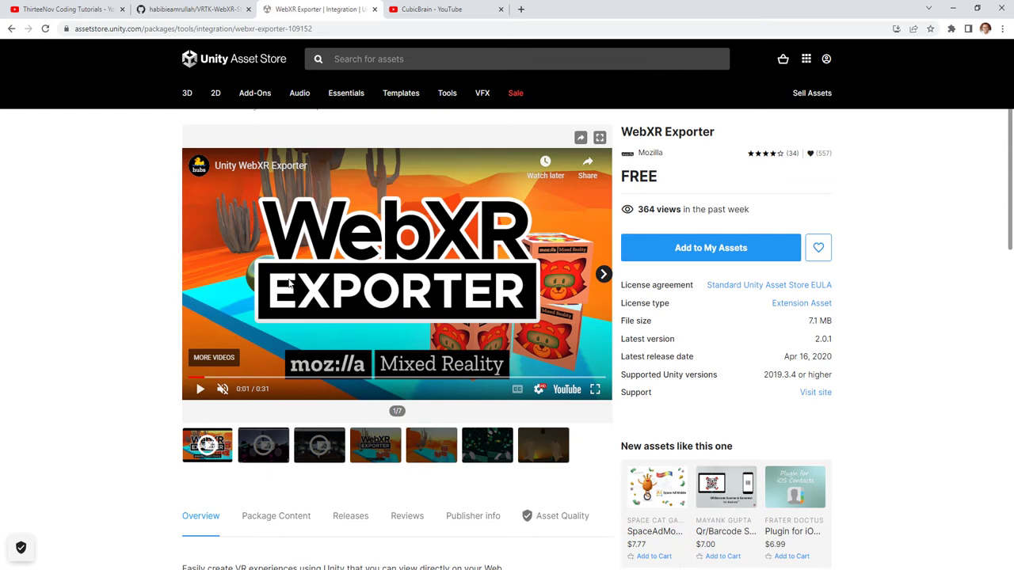
pyautogui.click(436, 8)
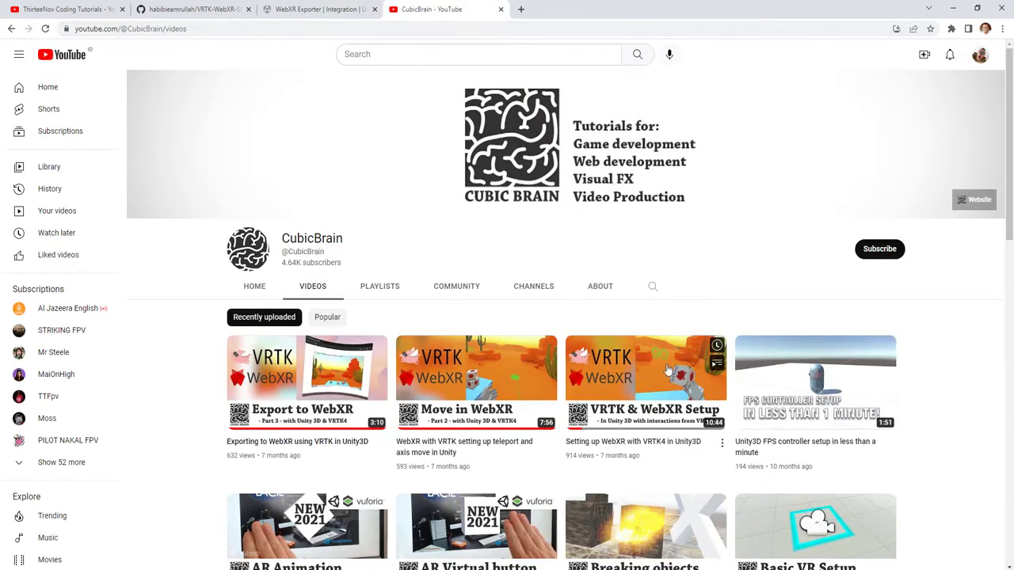
pyautogui.click(313, 8)
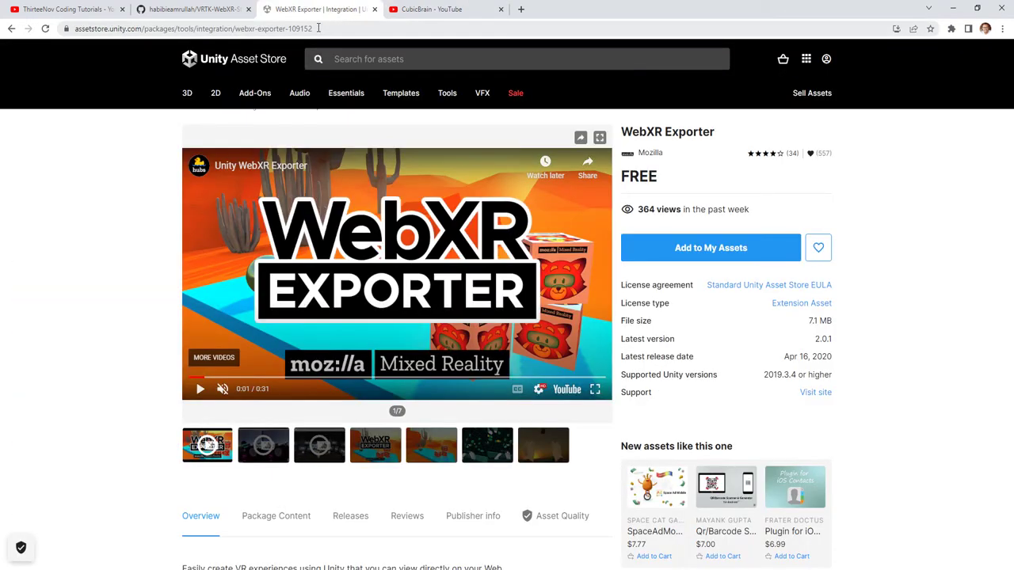
pyautogui.click(319, 27)
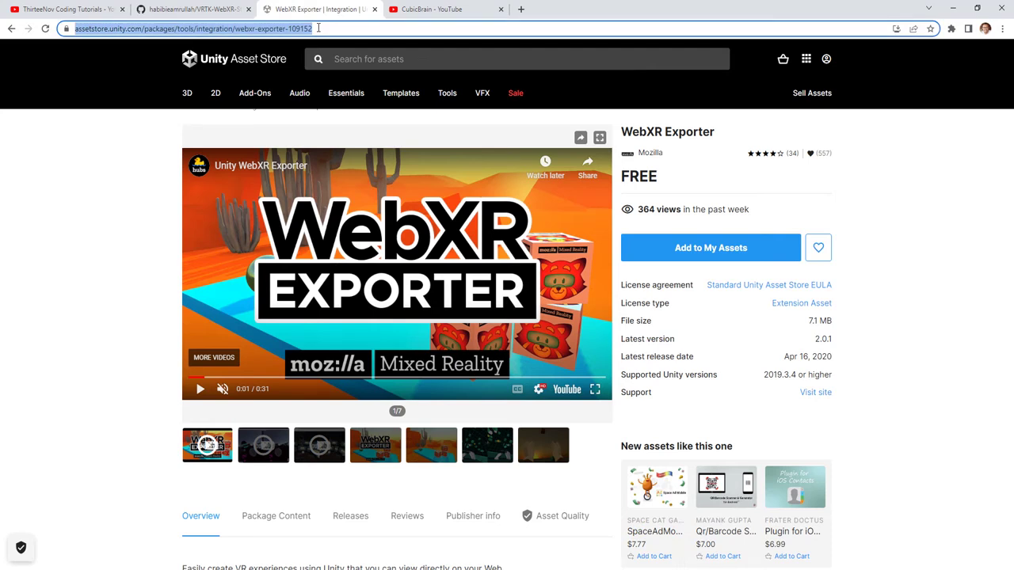
pyautogui.press('BackSpace')
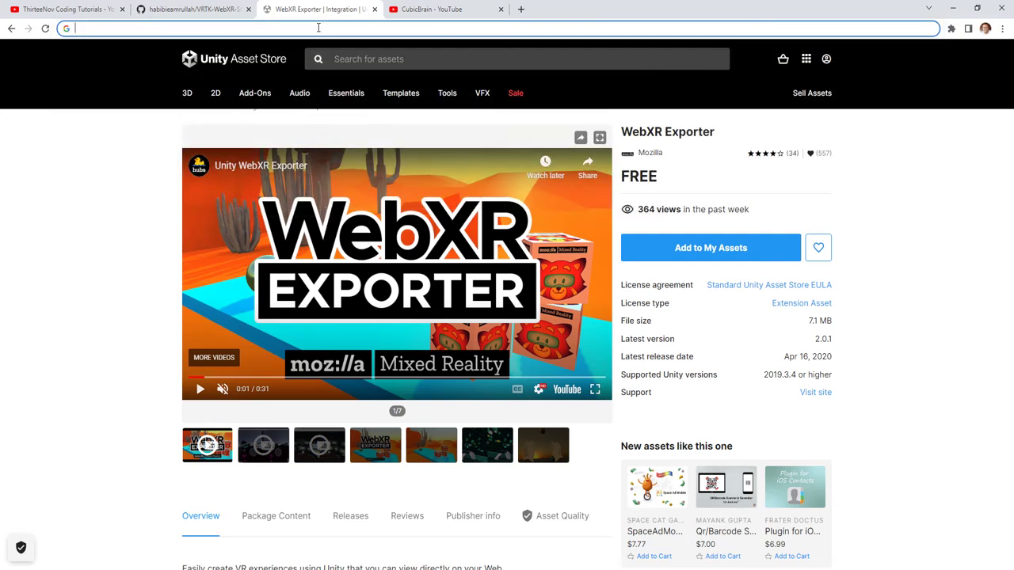
# Open the De-Panther unity-webxr-export repository from the 'pant' suggestion and review its Downloads section.
pyautogui.write('pant')
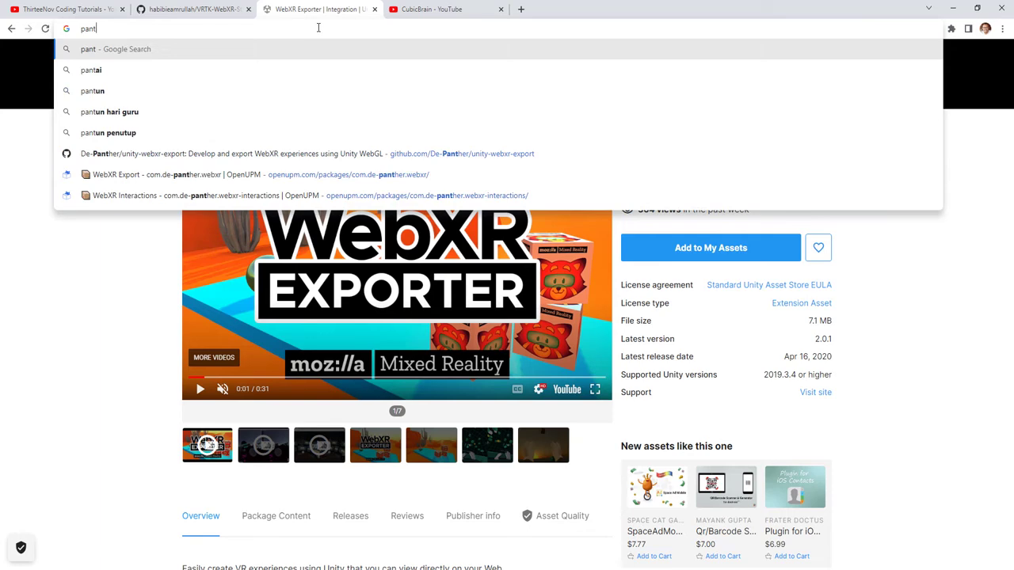
pyautogui.press('Down')
pyautogui.press('Down')
pyautogui.press('Down')
pyautogui.press('Down')
pyautogui.press('Down')
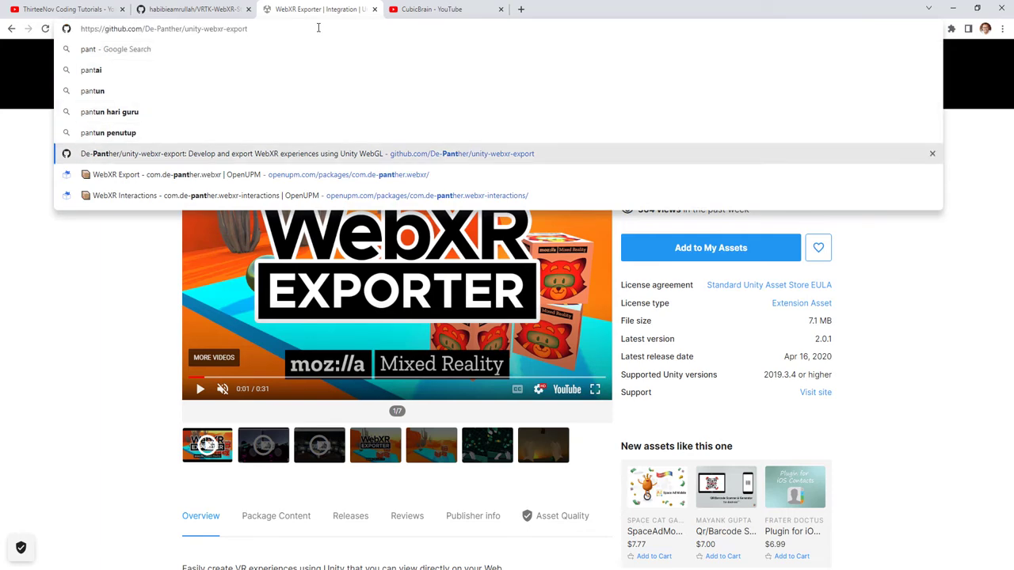
pyautogui.press('Return')
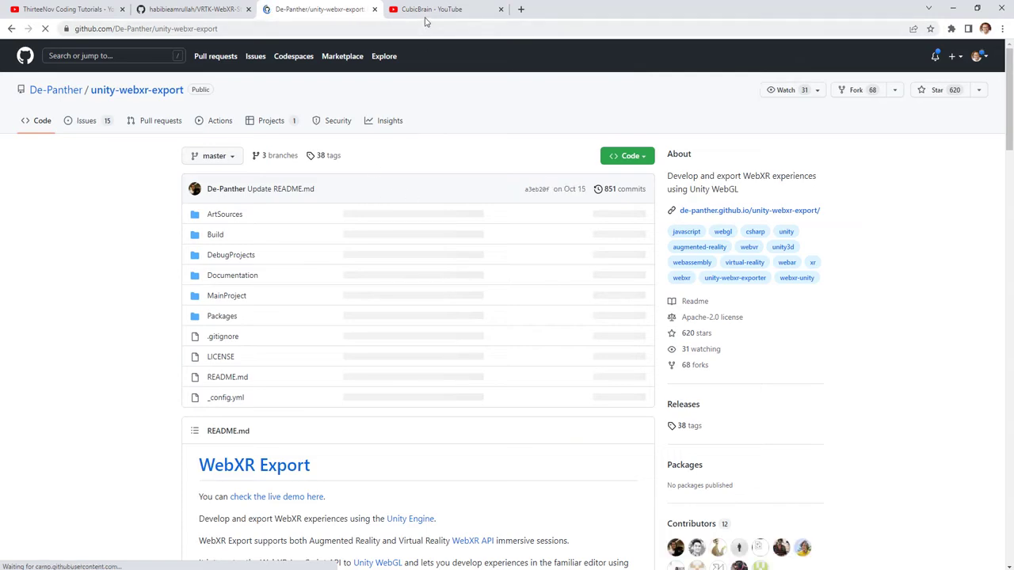
pyautogui.click(432, 9)
pyautogui.click(317, 10)
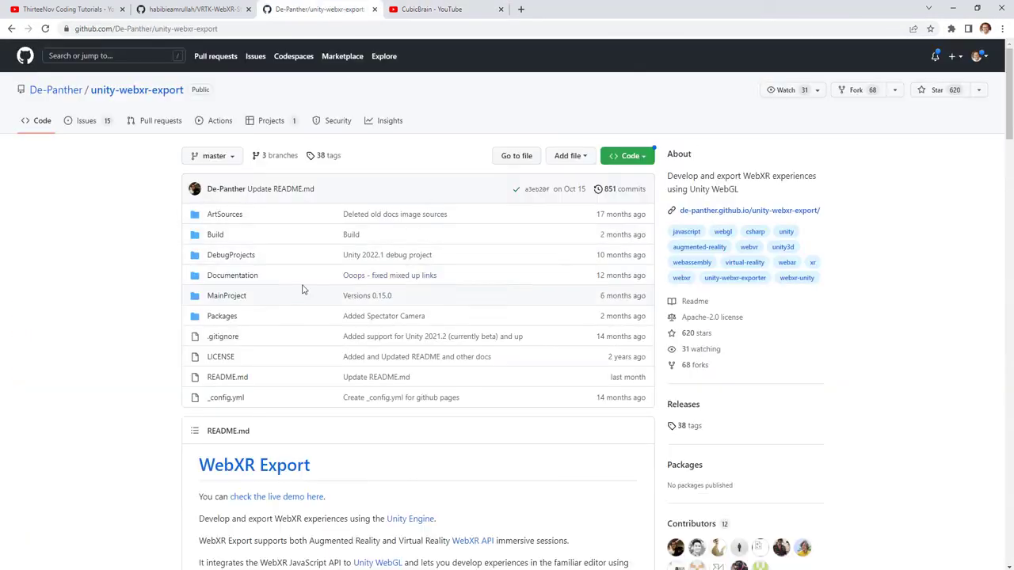
pyautogui.scroll(-3, 369, 299)
pyautogui.scroll(-5, 391, 328)
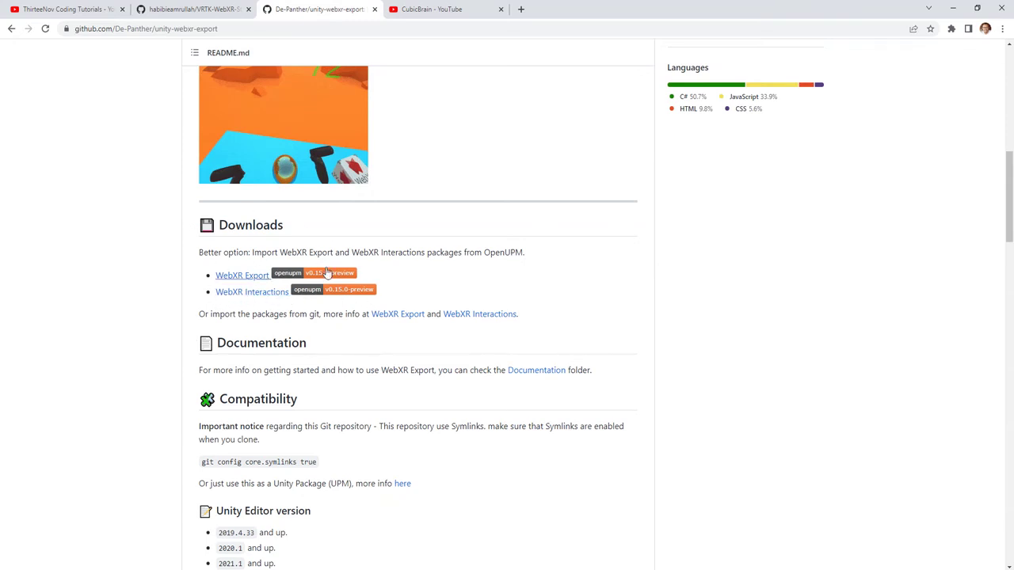
pyautogui.scroll(1, 428, 329)
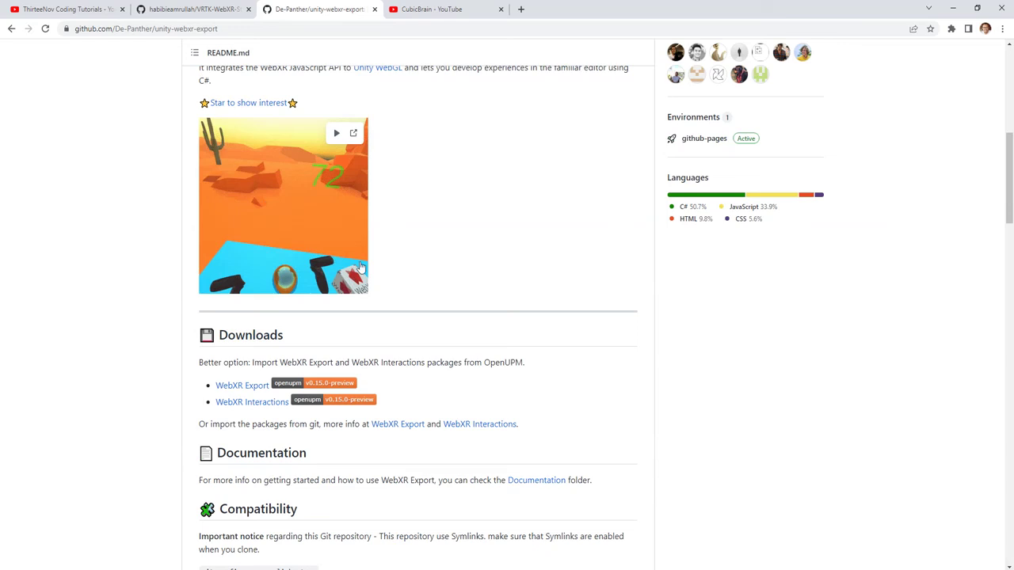
# Return to the De-Panther README, then bring the Unity editor forward.
pyautogui.hotkey('ctrl', 'shift', 'Tab')
pyautogui.click(308, 6)
pyautogui.click(693, 535)
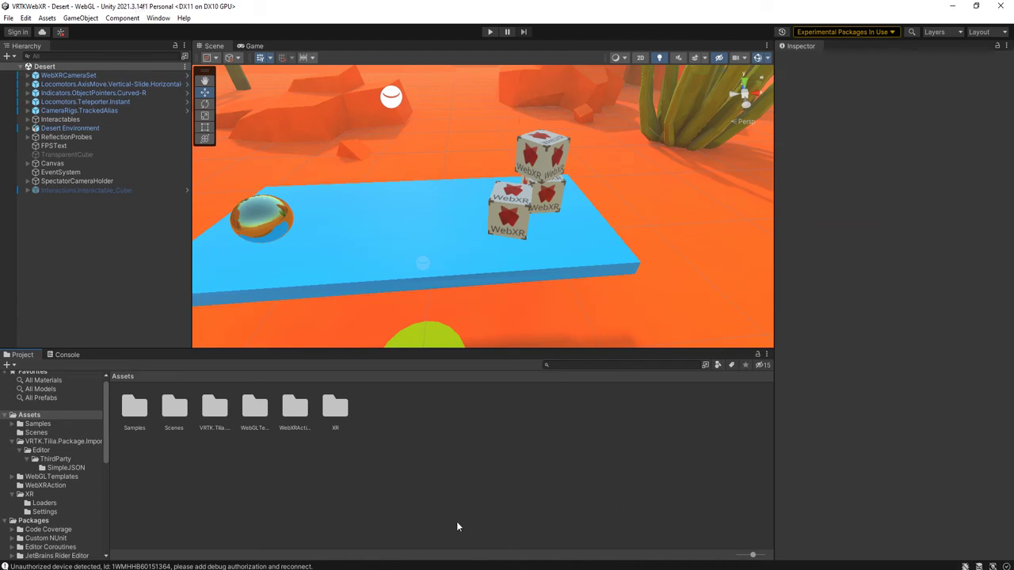
# Leave Unity for Chrome and bring the VRTK-WebXR-Starting-Point-Project GitHub tab to the front.
pyautogui.hotkey('alt', 'Tab')
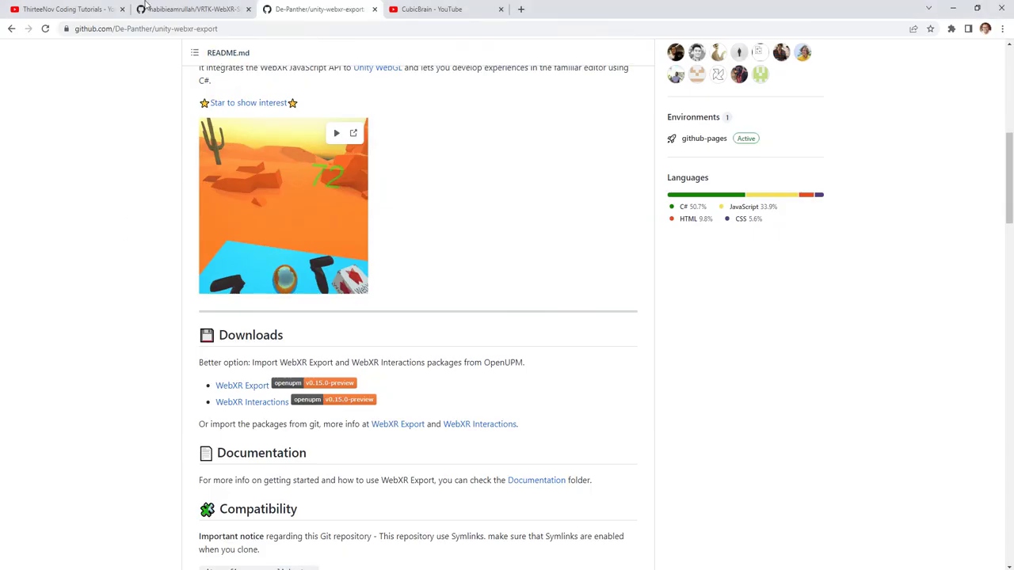
pyautogui.hotkey('ctrl', 'shift', 'Tab')
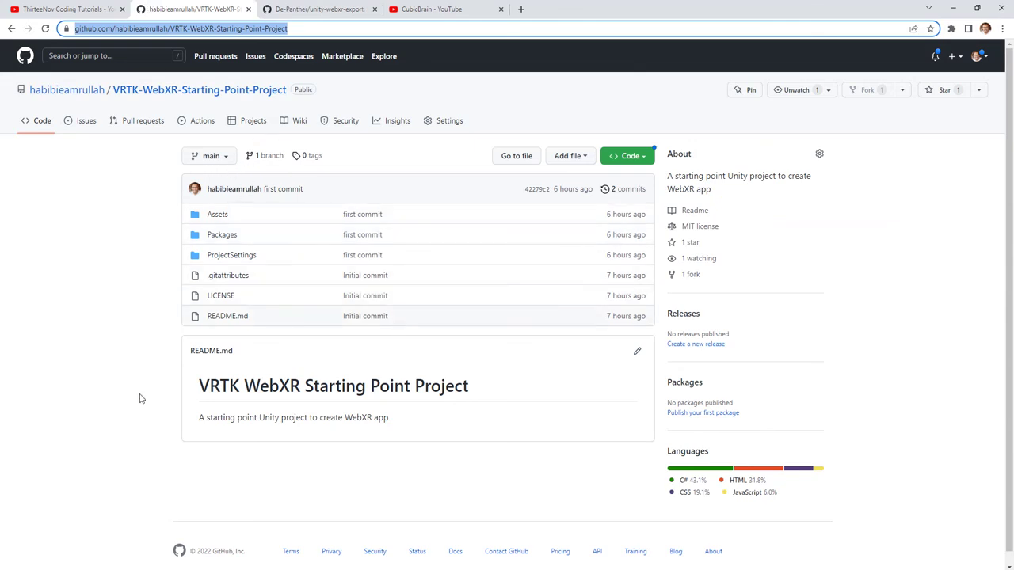